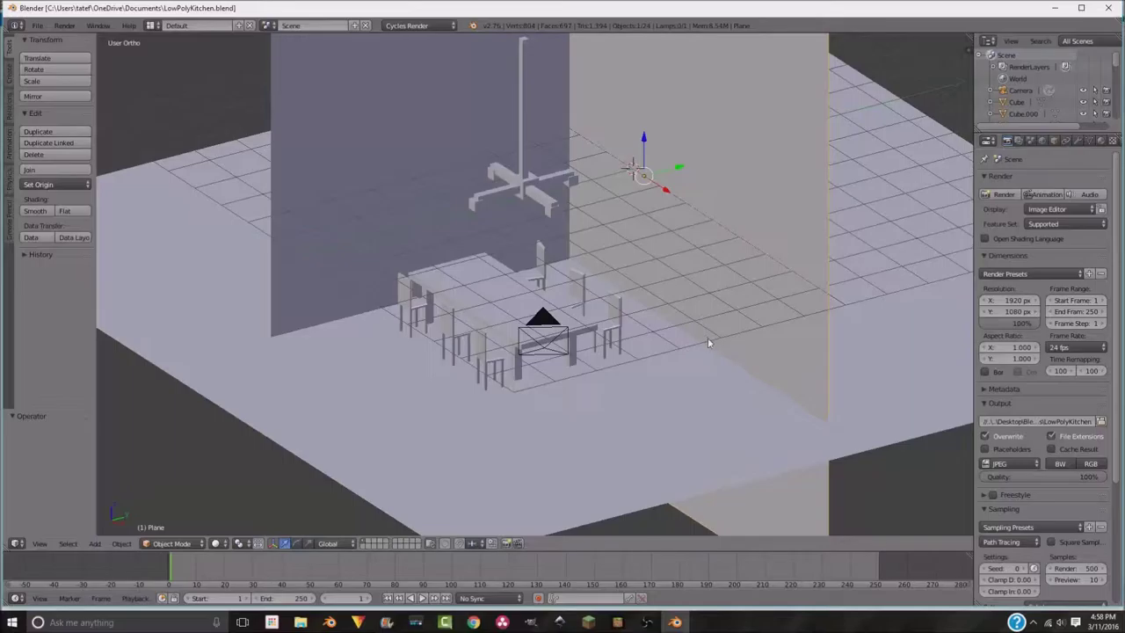
Zoom and orbit around the finished dining room, then slide the new plane along X.
scroll(707, 334, up, 2)
scroll(708, 332, up, 2)
mouse_move(708, 336)
middle_down()
mouse_move(673, 357)
mouse_move(724, 349)
mouse_move(703, 284)
mouse_move(667, 232)
mouse_move(668, 285)
mouse_move(615, 326)
mouse_move(677, 301)
middle_up()
scroll(694, 313, down, 3)
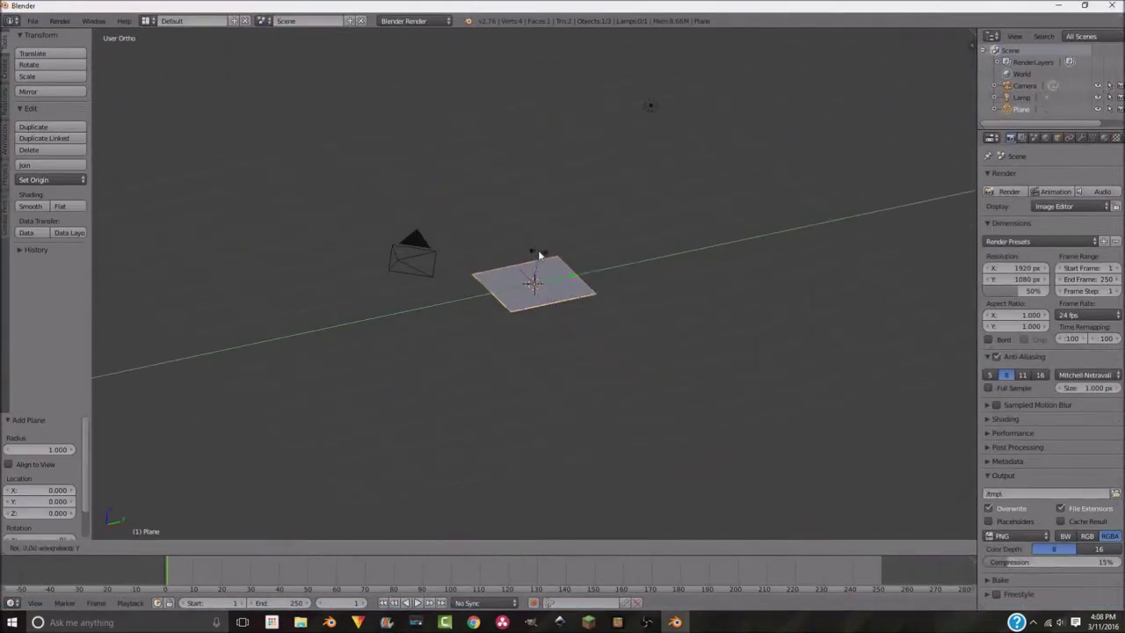
mouse_move(538, 250)
middle_down()
mouse_move(534, 284)
mouse_move(683, 260)
middle_up()
Move the plane along X, scale it 3x and rotate it 90° about Y into an upright wall.
key(g)
key(x)
click(513, 291)
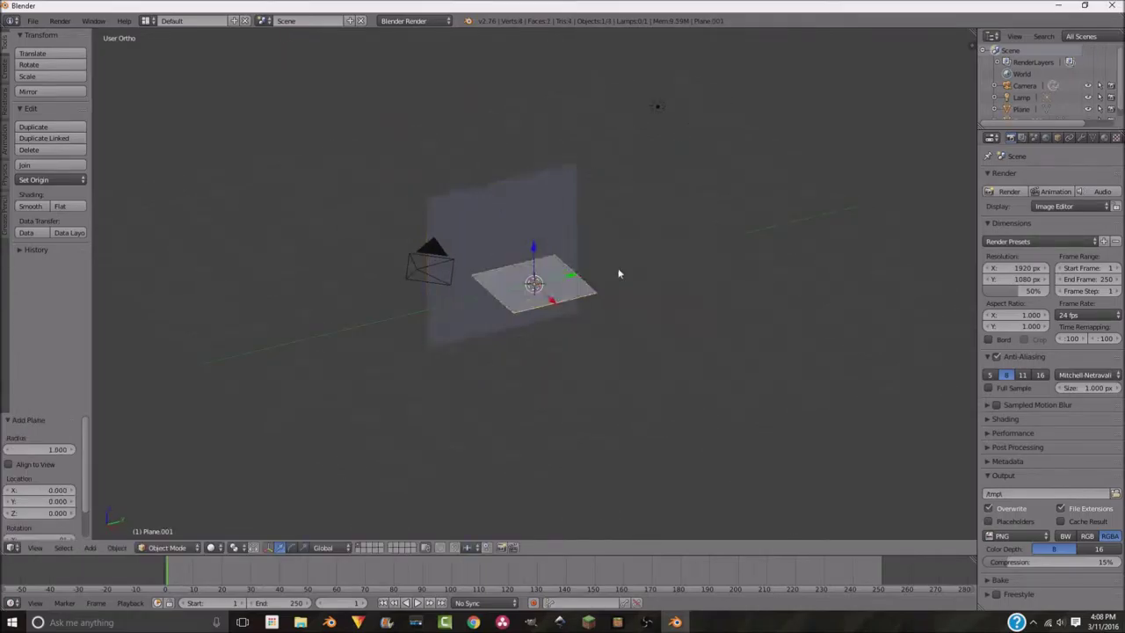
key(s)
key(3)
key(Return)
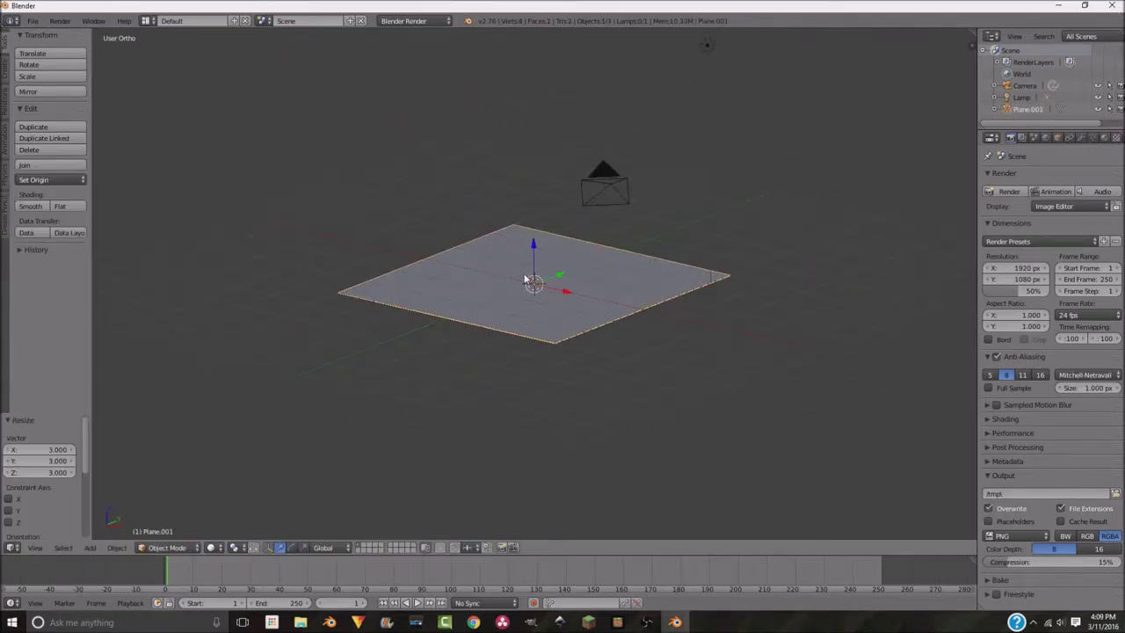
key(r)
key(y)
key(9)
key(0)
key(Return)
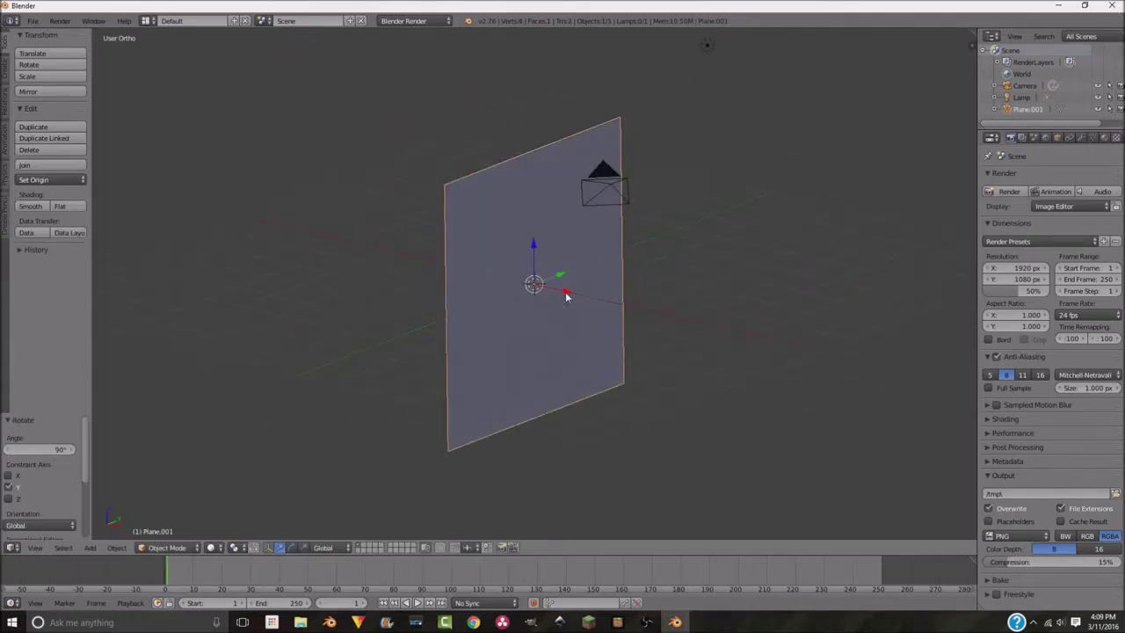
Add a second plane, scale it 3x and rotate it 90° about X as a crossing wall.
key(shift+a)
key(s)
key(3)
key(Return)
key(r)
key(x)
key(9)
key(0)
key(Return)
Slide the second wall along X so it meets the first at the room's corner.
key(g)
key(x)
click(567, 293)
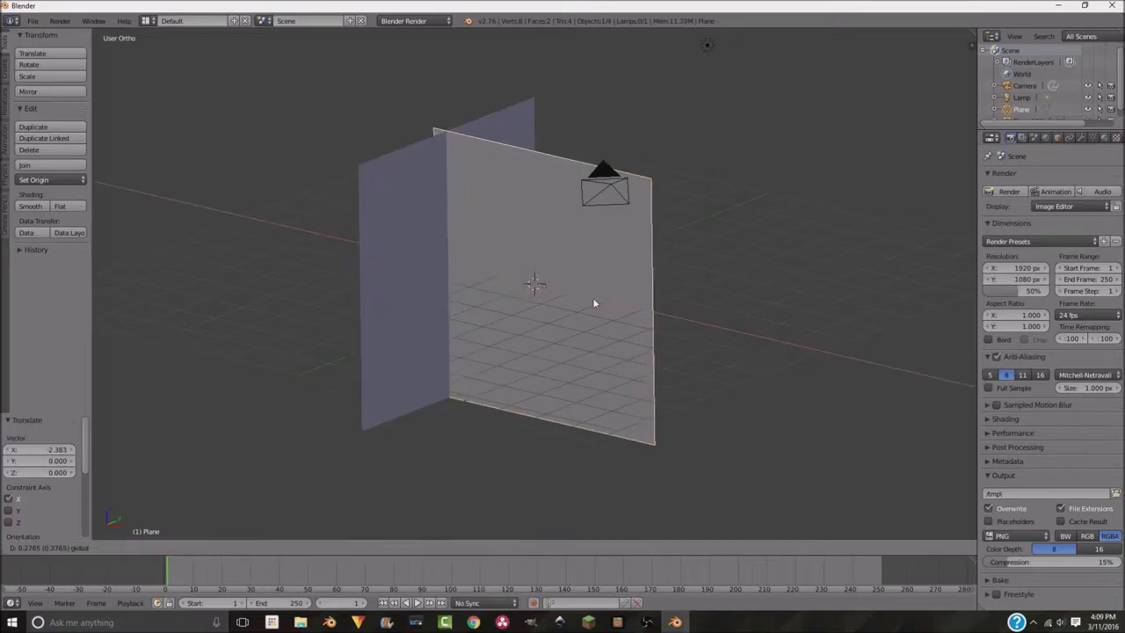
key(g)
key(x)
click(562, 293)
key(g)
key(x)
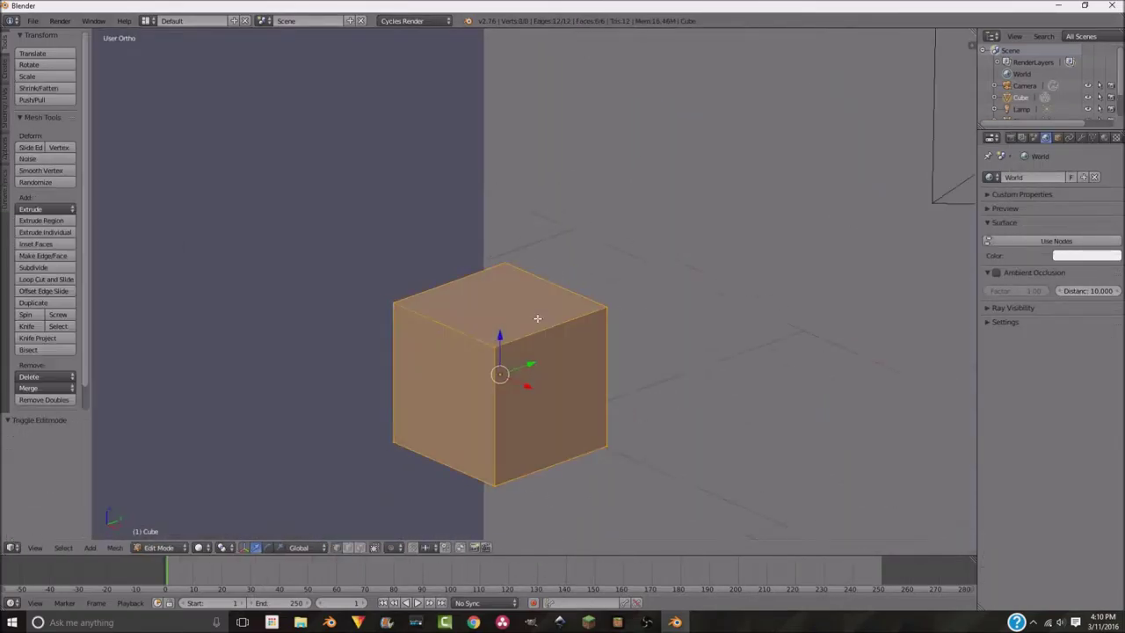
Loop-cut the slab near its edge and raise its top face along Z.
key(ctrl+r)
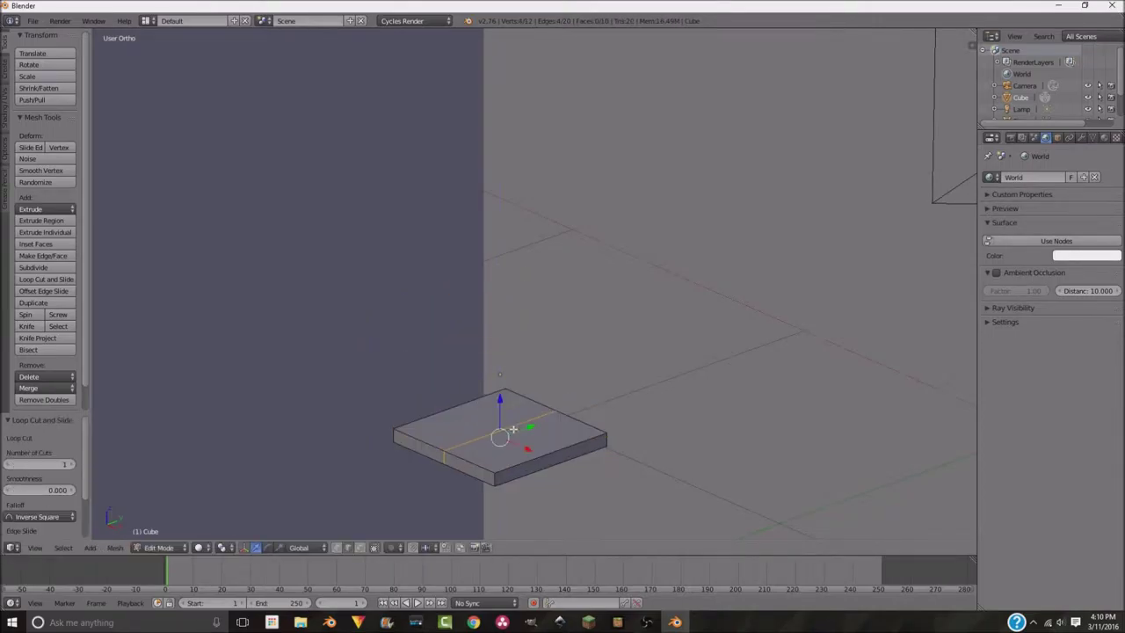
click(579, 428)
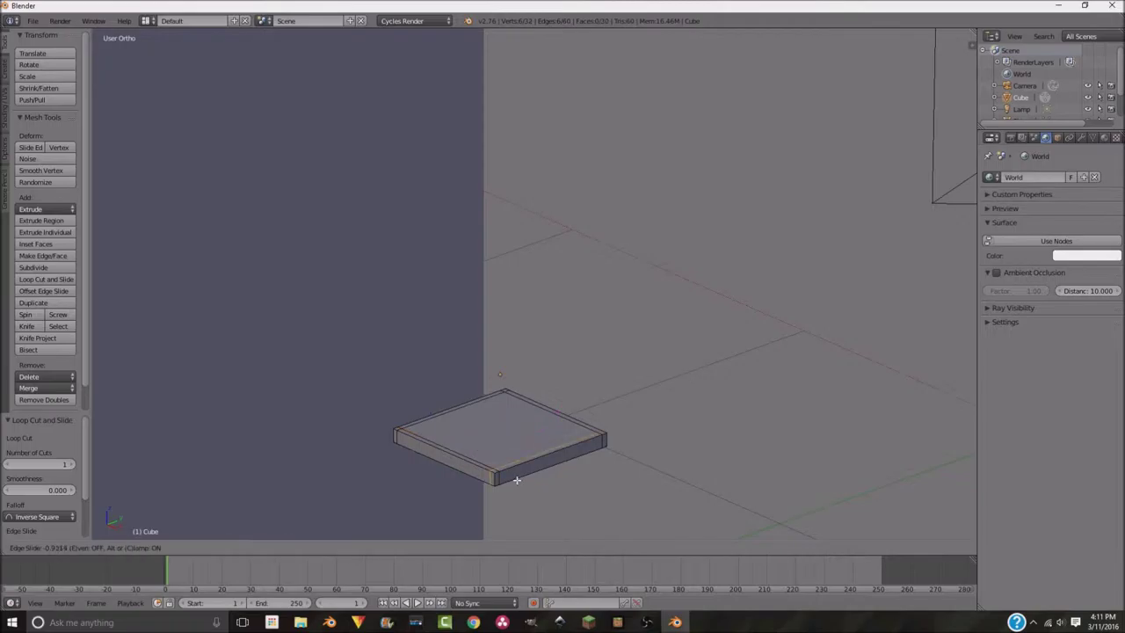
click(567, 408)
middle_drag(395, 428, 517, 392)
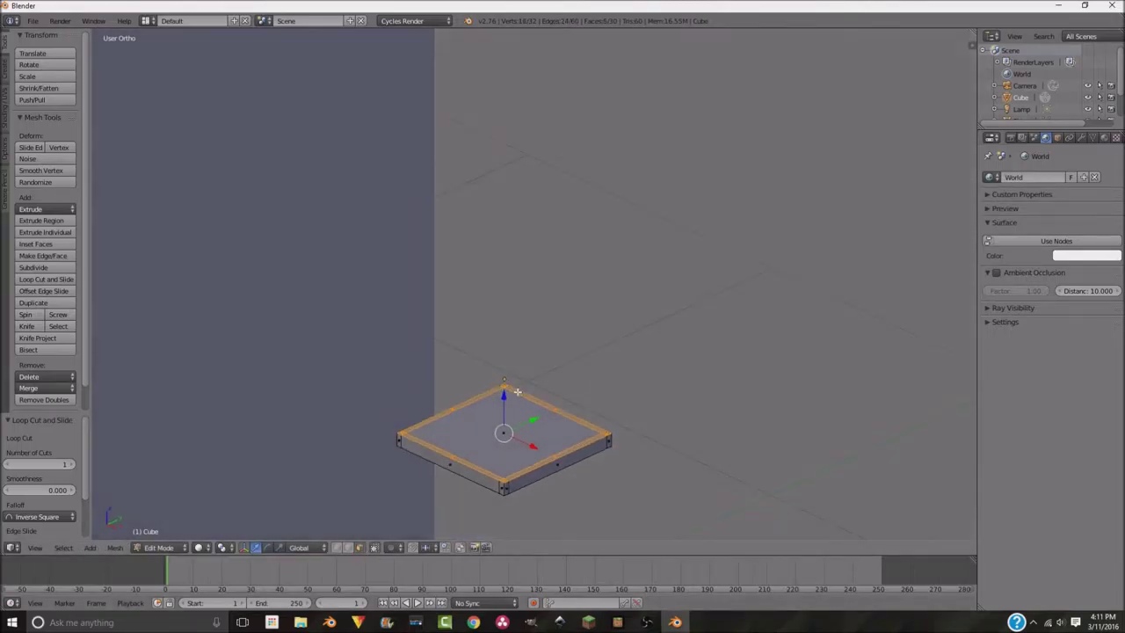
click(504, 397)
key(g)
key(z)
click(503, 391)
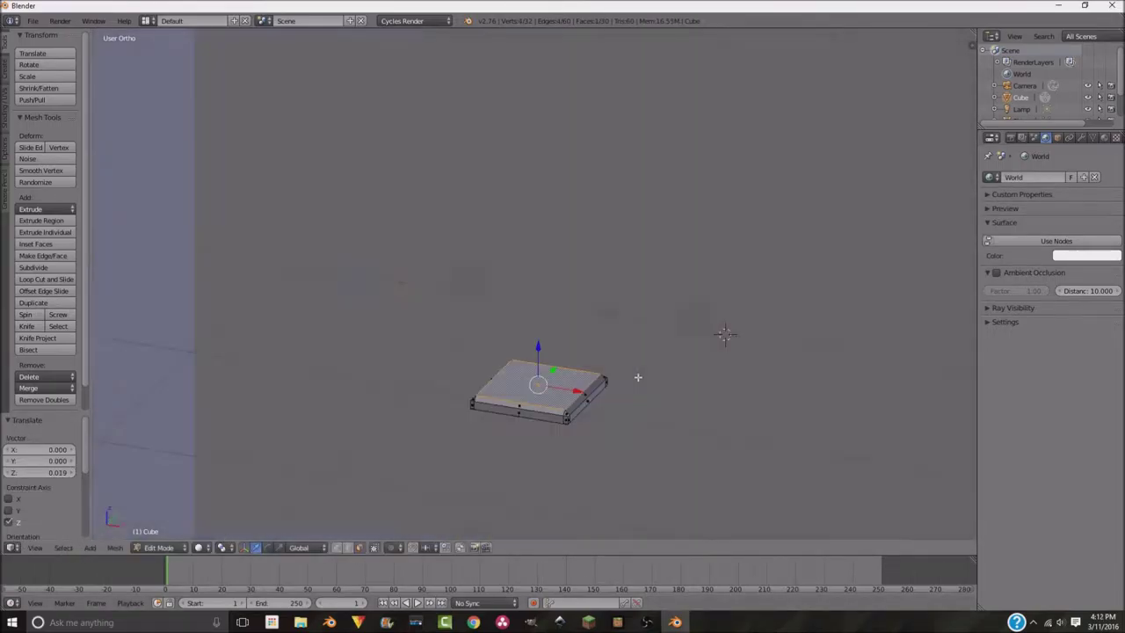
key(Tab)
Position a new cube along Y and Z and scale it down to leg thickness.
key(g)
key(y)
click(671, 402)
key(g)
key(z)
click(224, 536)
key(shift+z)
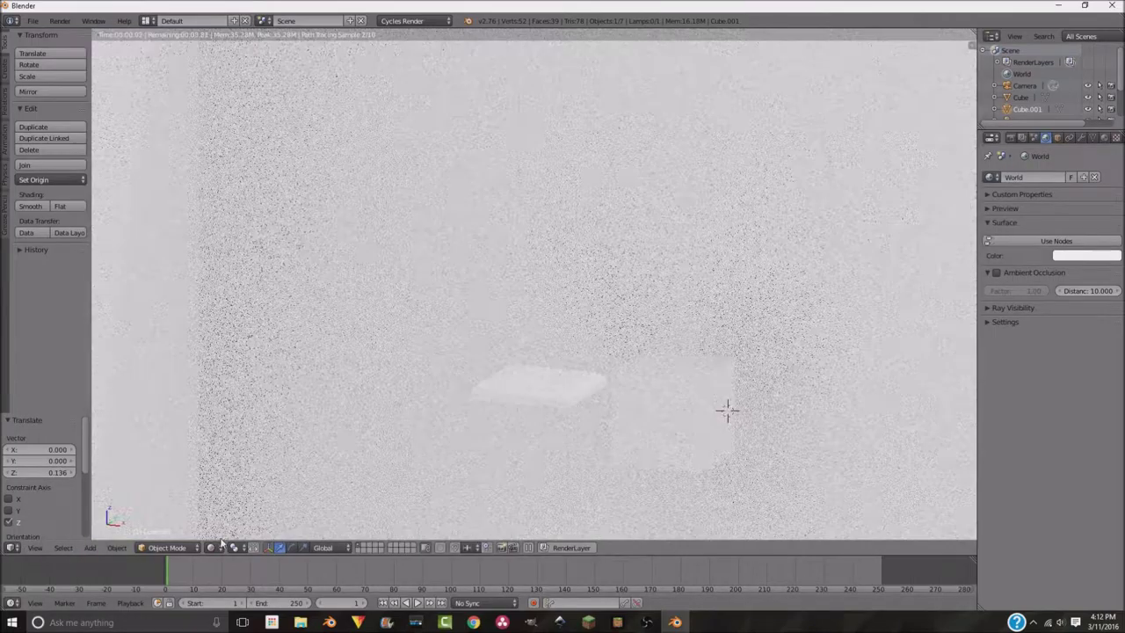
key(shift+z)
mouse_move(612, 457)
middle_down()
mouse_move(665, 285)
mouse_move(577, 366)
mouse_move(638, 188)
middle_up()
key(s)
click(625, 322)
Stretch the leg taller in Edit Mode and lower it along Z.
key(Tab)
key(shift+z)
key(shift+z)
key(Tab)
key(g)
key(z)
click(596, 456)
From the top view, slide the leg along X under the table corner.
mouse_move(595, 455)
middle_down()
mouse_move(620, 344)
mouse_move(581, 530)
mouse_move(595, 427)
middle_up()
key(KP_7)
key(g)
key(x)
click(618, 364)
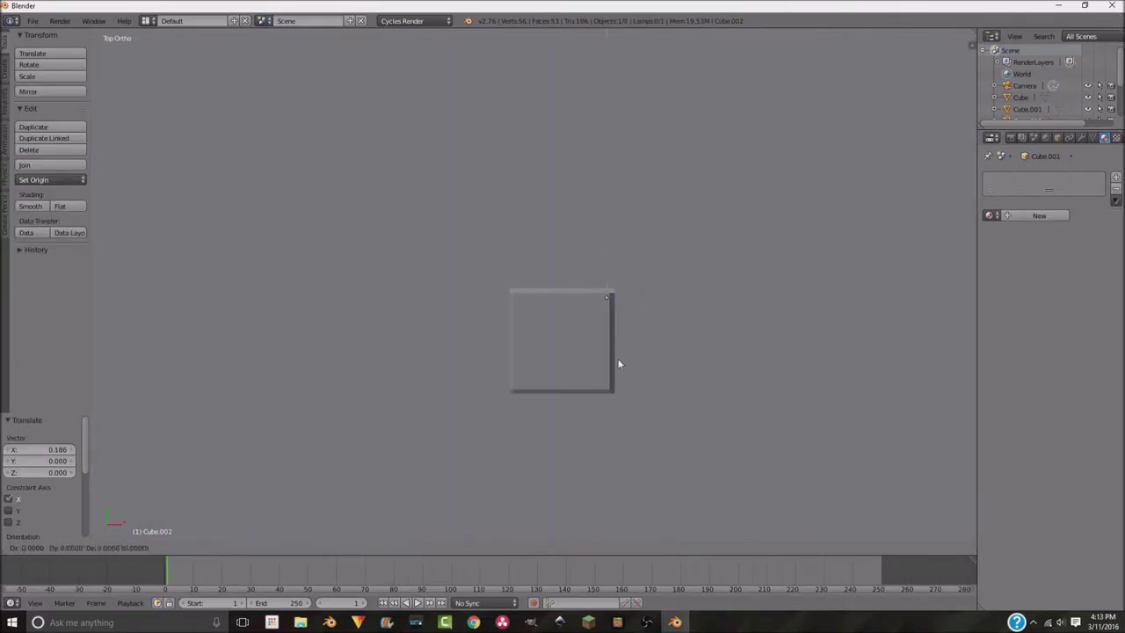
click(624, 451)
Duplicate the table leg along X, then select and duplicate the floor plane.
key(shift+d)
key(x)
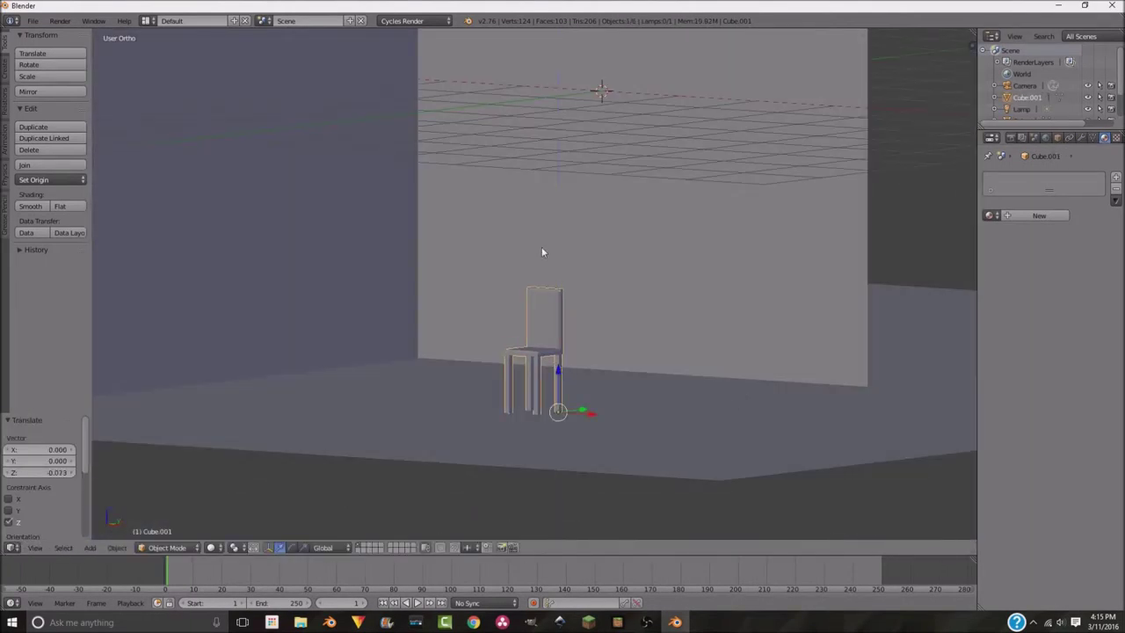
right_click(410, 430)
key(shift+d)
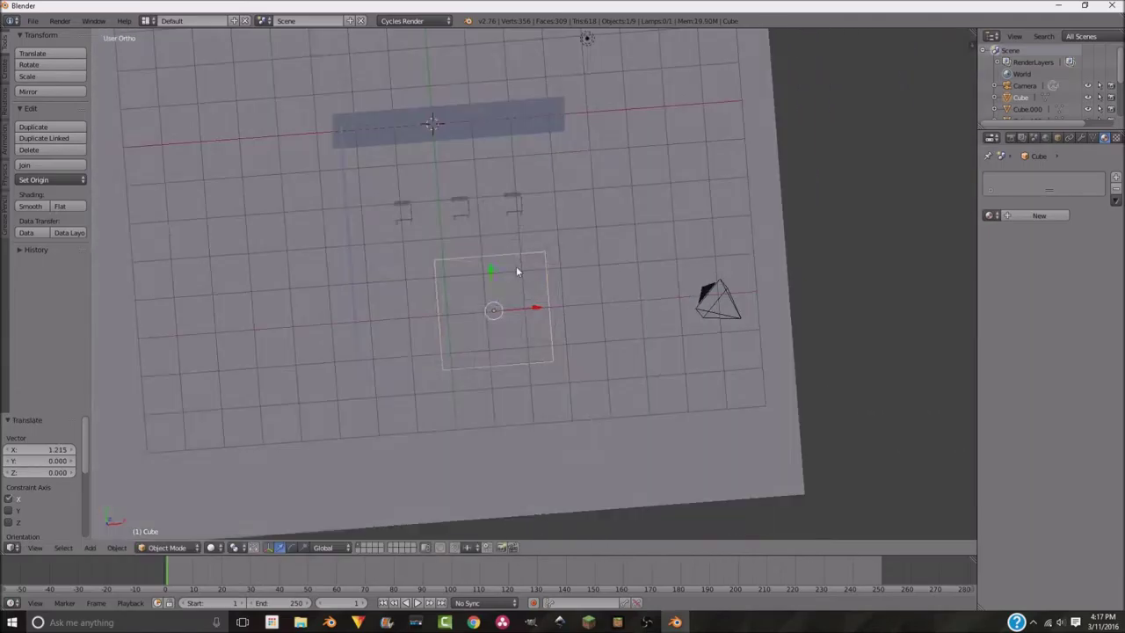
Scale up the flat table plate and confirm its position.
key(s)
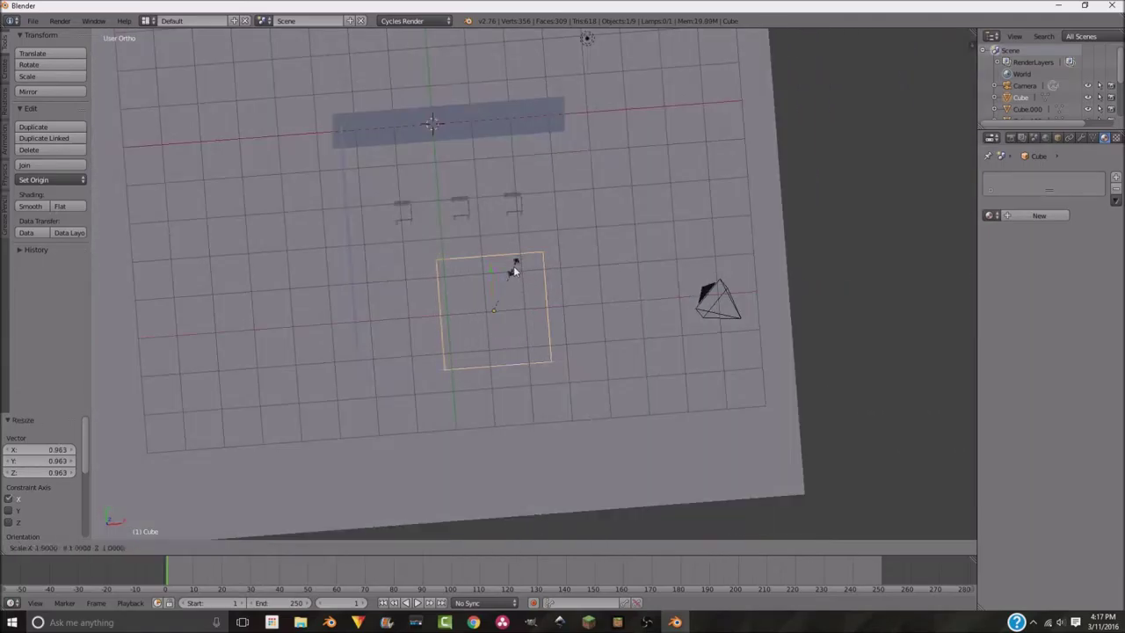
click(520, 251)
middle_drag(485, 203, 528, 206)
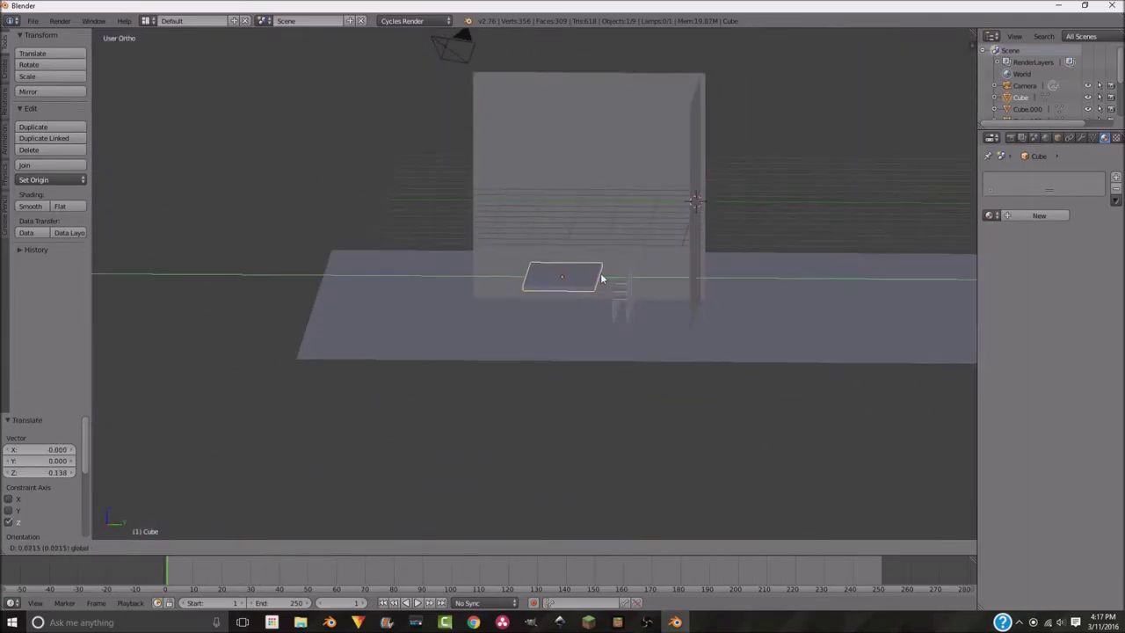
click(517, 273)
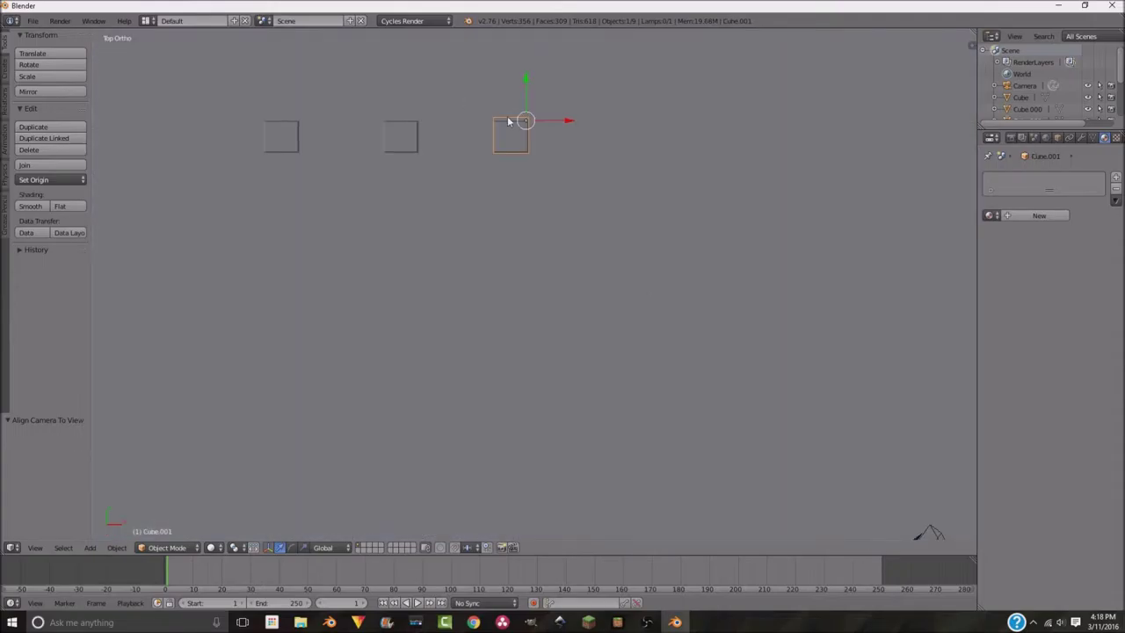
Duplicate the chairs and place the copies around the table.
key(shift+d)
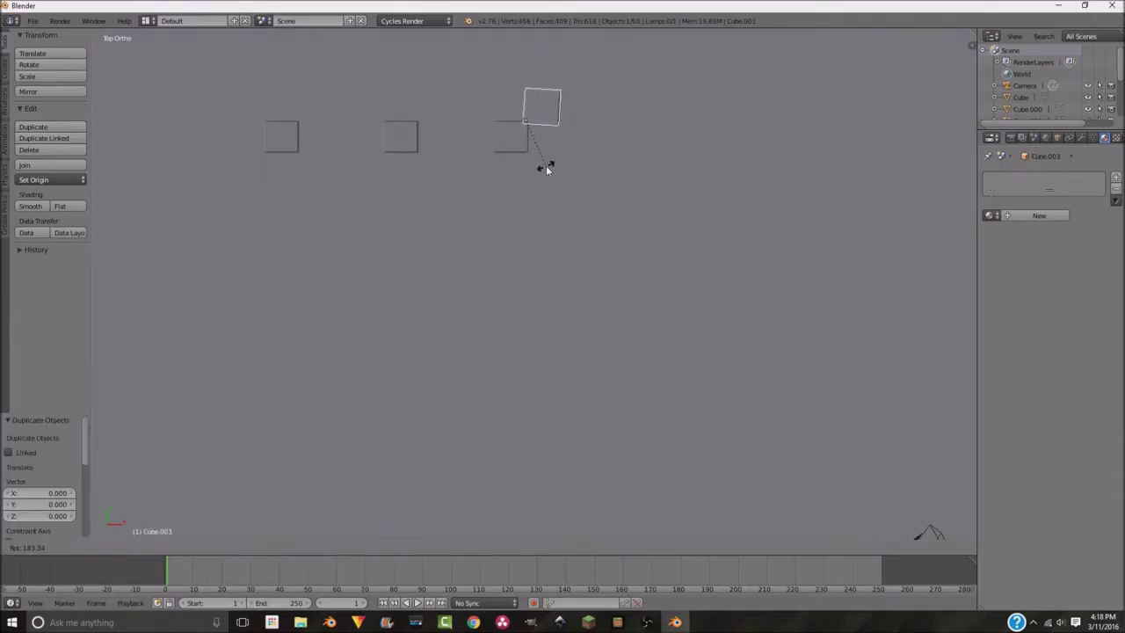
click(543, 377)
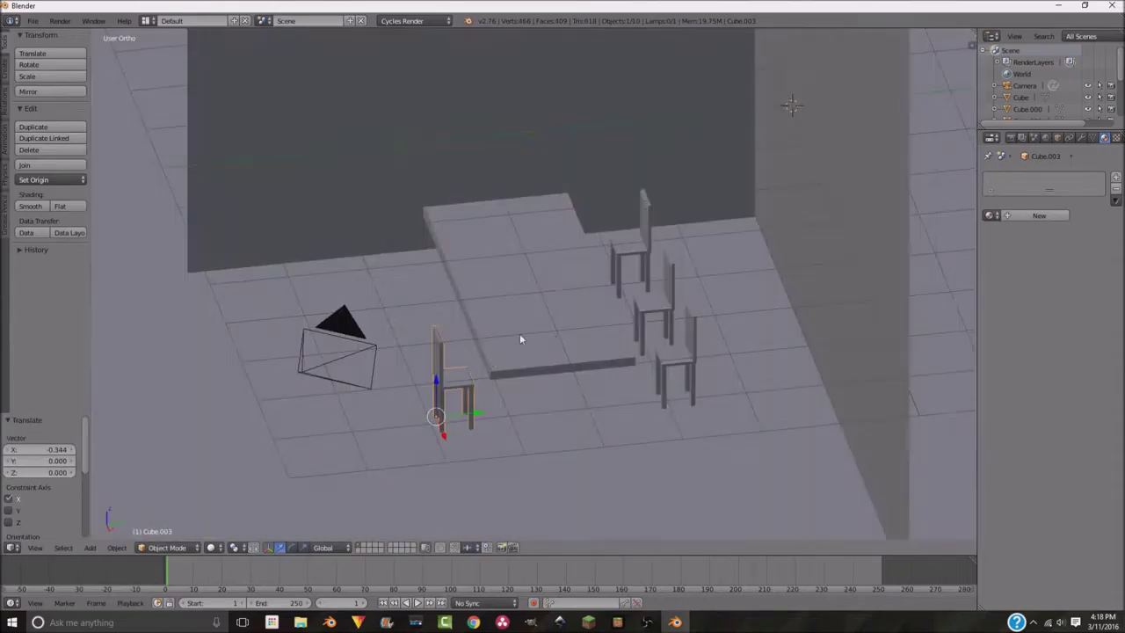
right_click(411, 125)
middle_drag(414, 121, 546, 152)
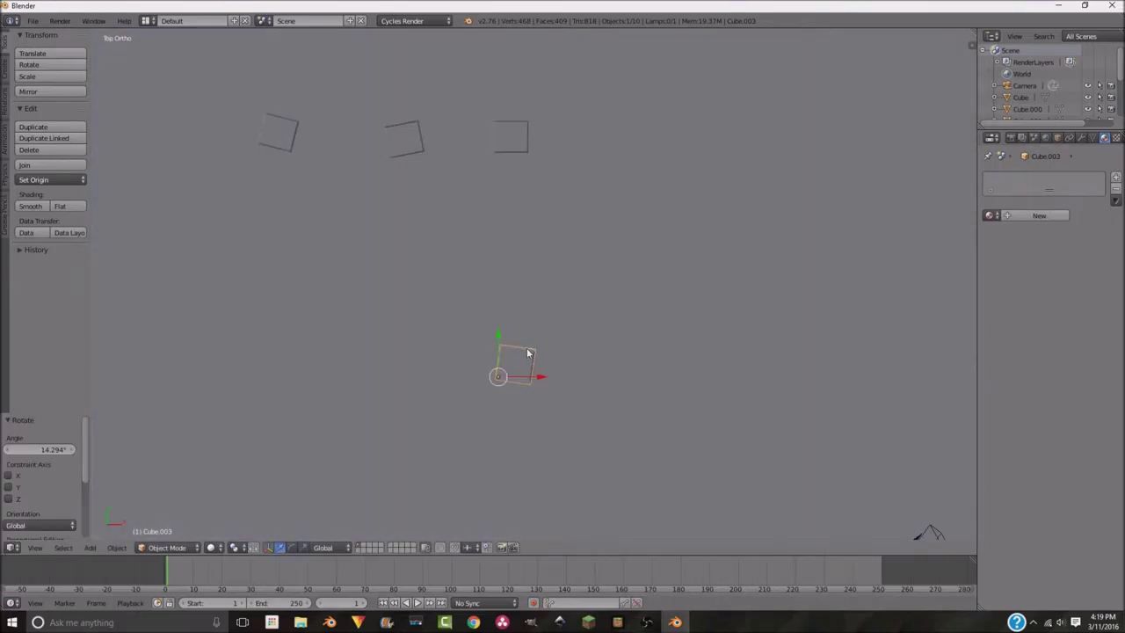
key(shift+d)
click(409, 343)
key(shift+d)
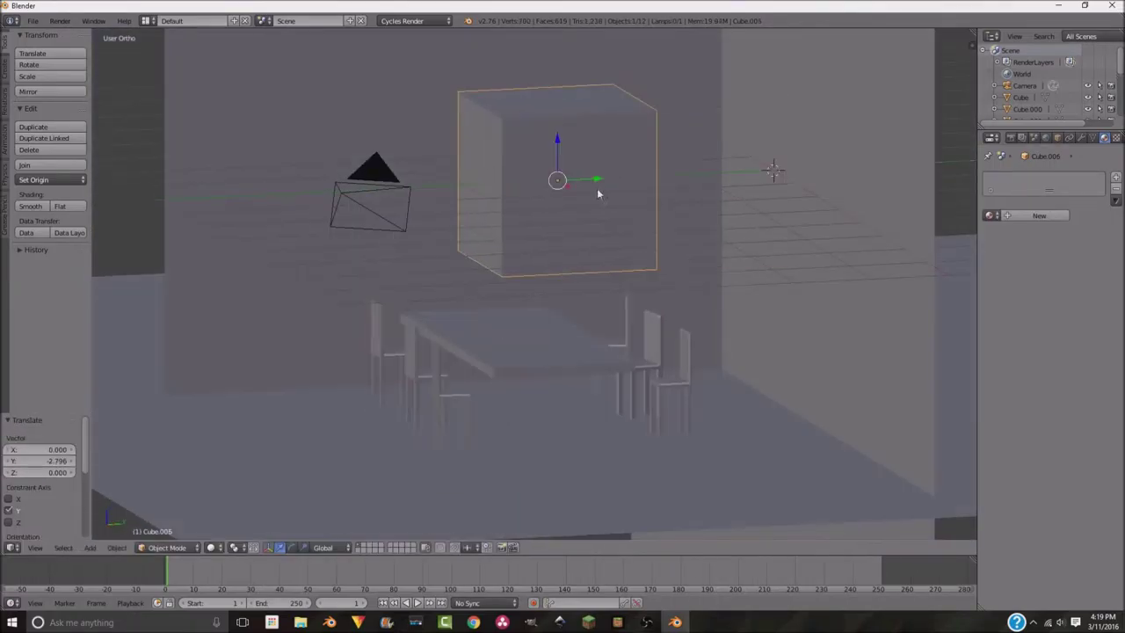
Shrink a new cube, stretch it along Z into a post, and lower it under the table.
key(s)
key(s)
key(z)
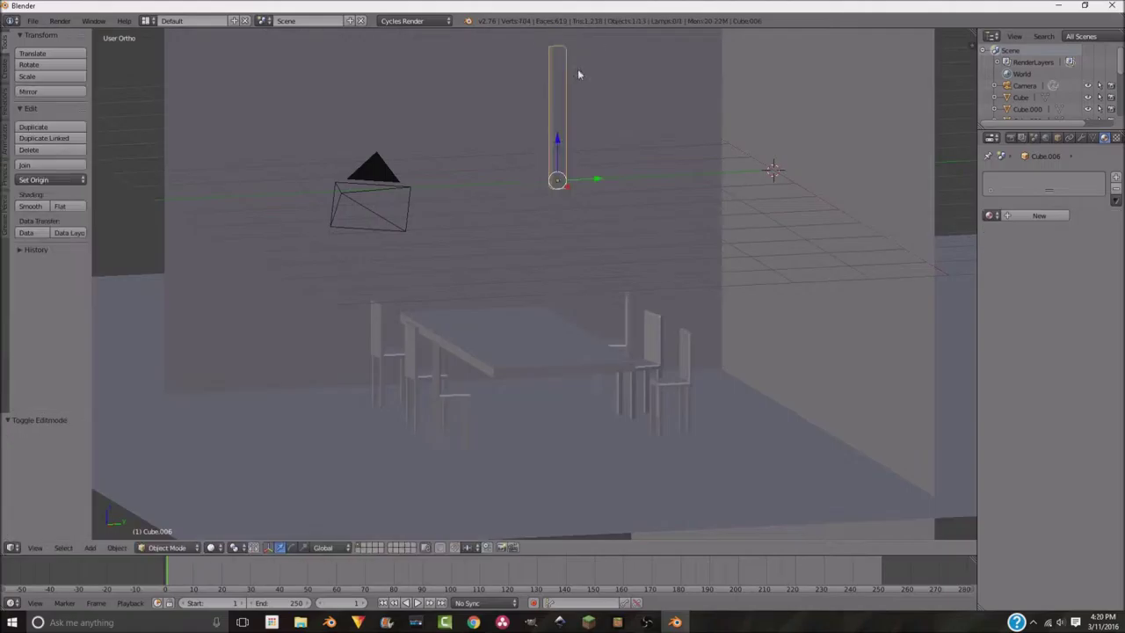
key(g)
key(z)
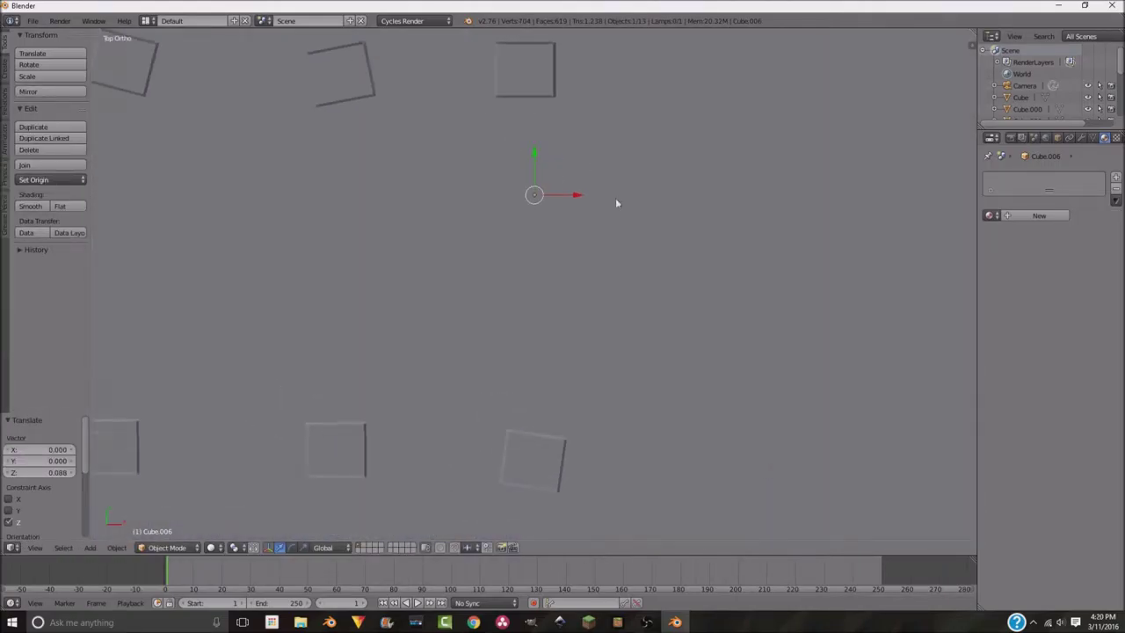
scroll(616, 203, down, 5)
Duplicate the table leg for the other corners.
key(shift+d)
click(451, 246)
middle_drag(451, 245, 642, 180)
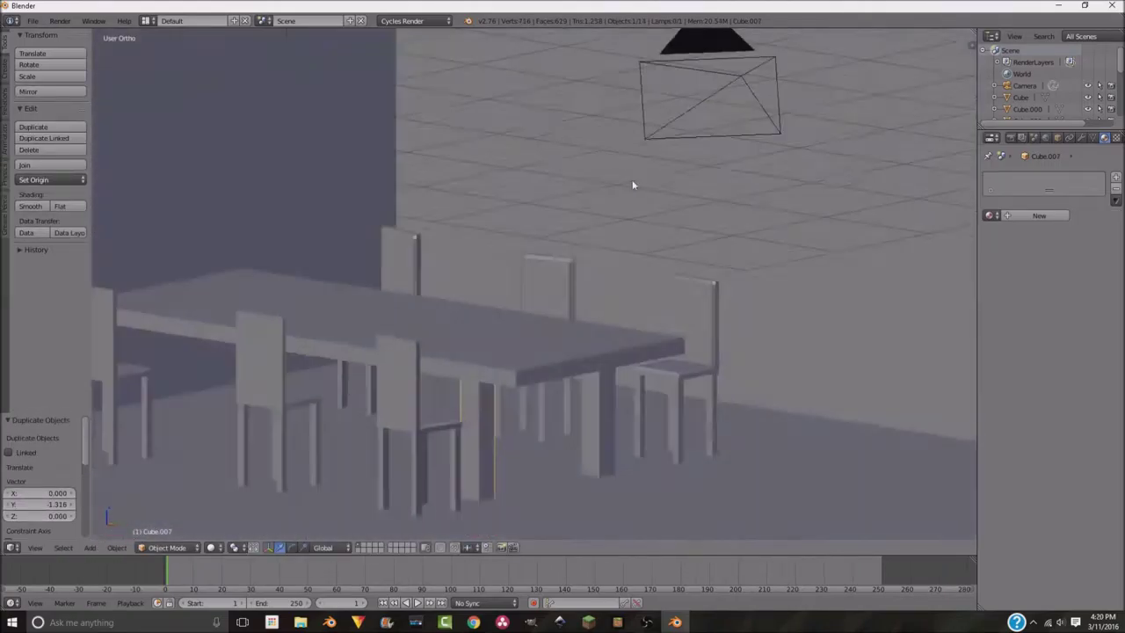
scroll(691, 251, up, 5)
key(shift+d)
Slide the leg copy along X to the table's far end.
key(x)
mouse_move(452, 239)
middle_down()
mouse_move(893, 264)
mouse_move(880, 244)
middle_up()
click(107, 270)
scroll(291, 336, down, 5)
middle_drag(291, 336, 356, 369)
Give the chair a new material and set its colour to a dark brown.
click(1022, 217)
click(1022, 216)
key(KP_Decimal)
key(Tab)
right_click(587, 344)
key(shift+z)
click(1072, 314)
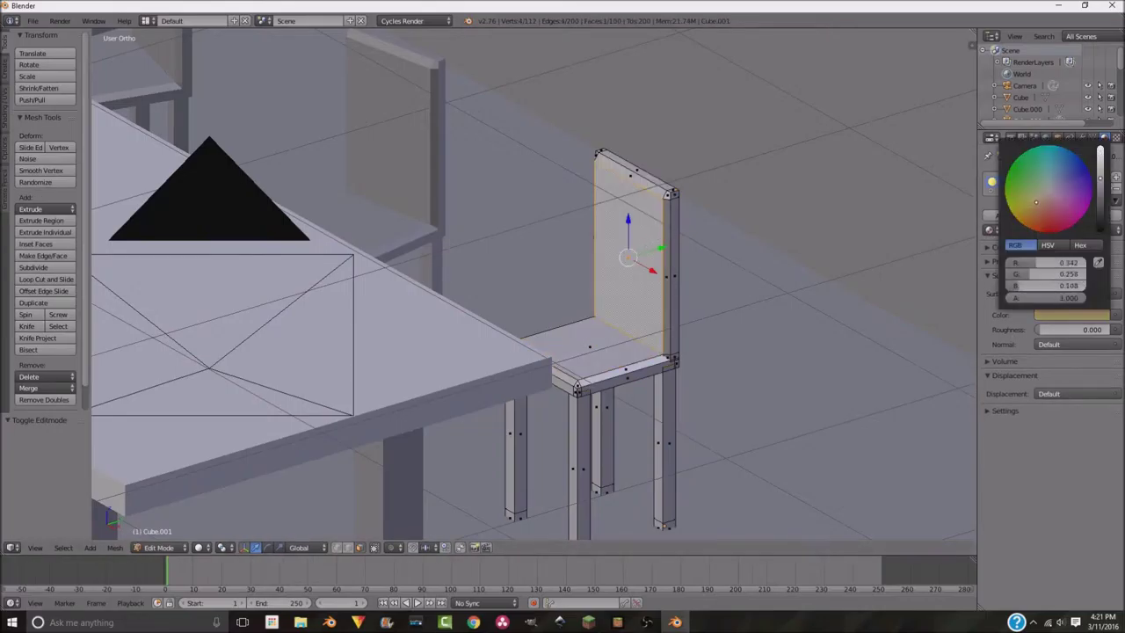
click(1035, 202)
drag(1099, 158, 1099, 204)
key(shift+z)
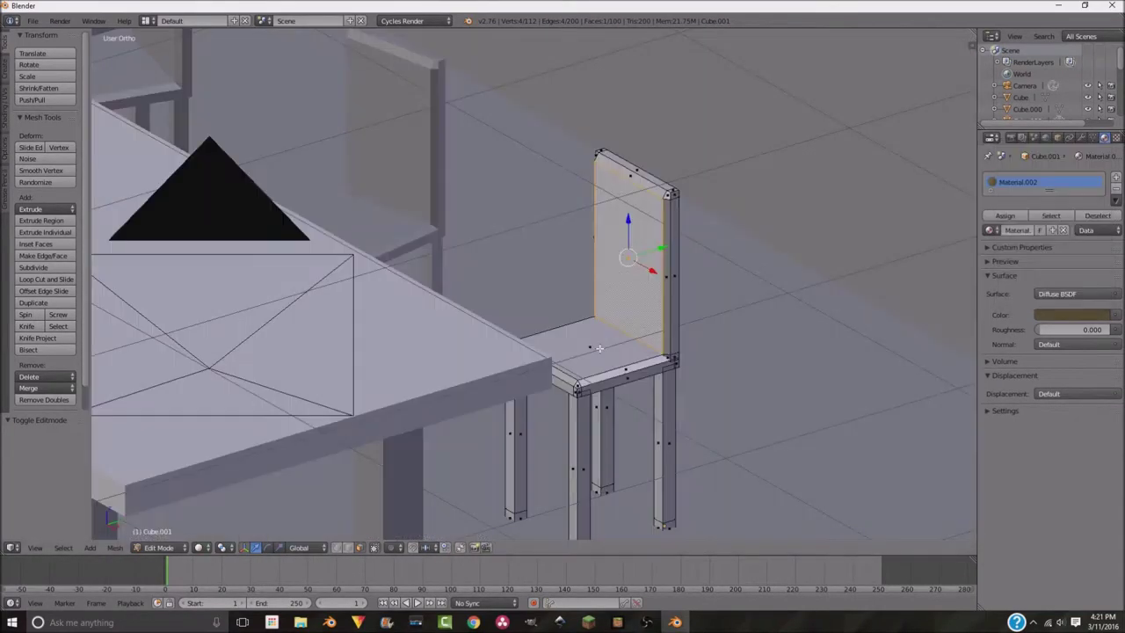
Add a second slot with brown Material.003 and assign it to the selected faces.
click(1116, 177)
click(1046, 257)
click(1072, 342)
click(1005, 242)
key(shift+z)
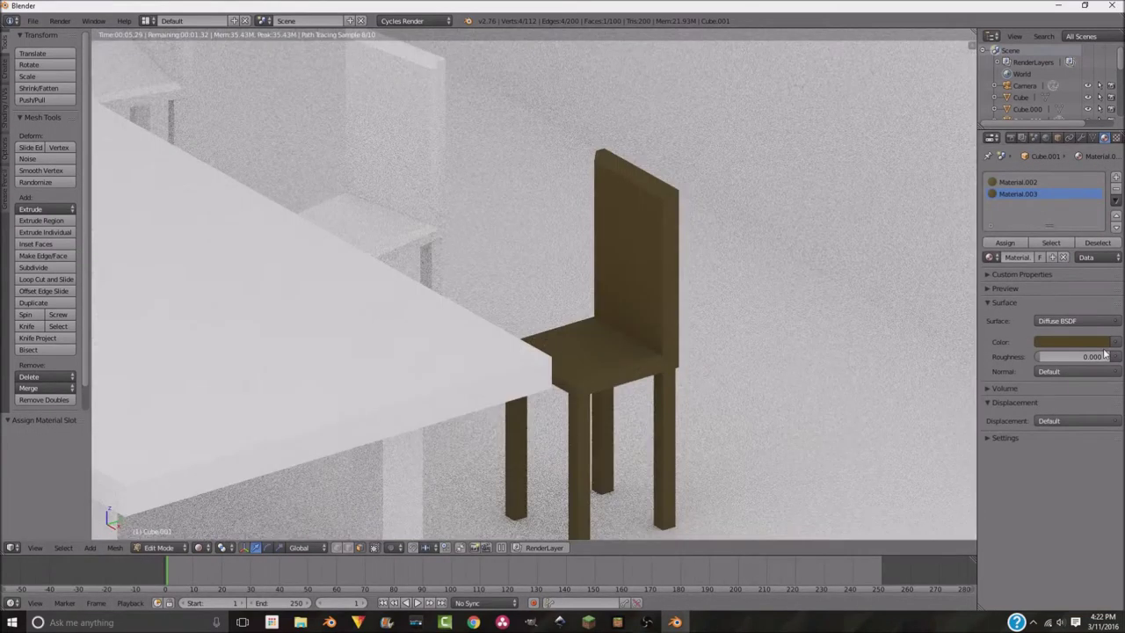
click(1090, 342)
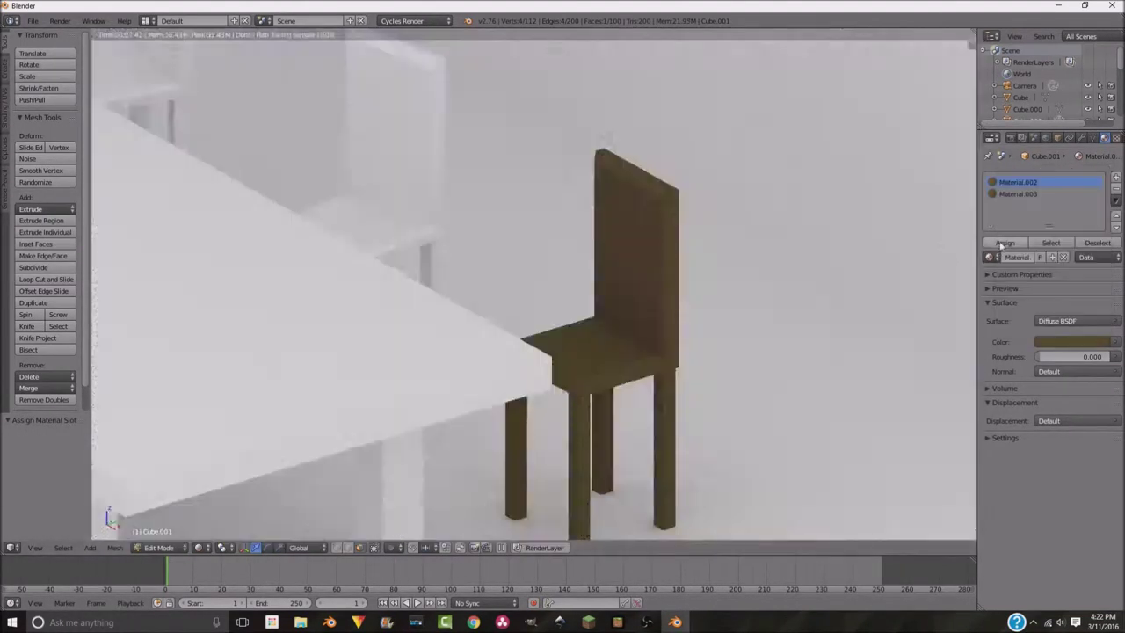
key(shift+z)
key(shift+z)
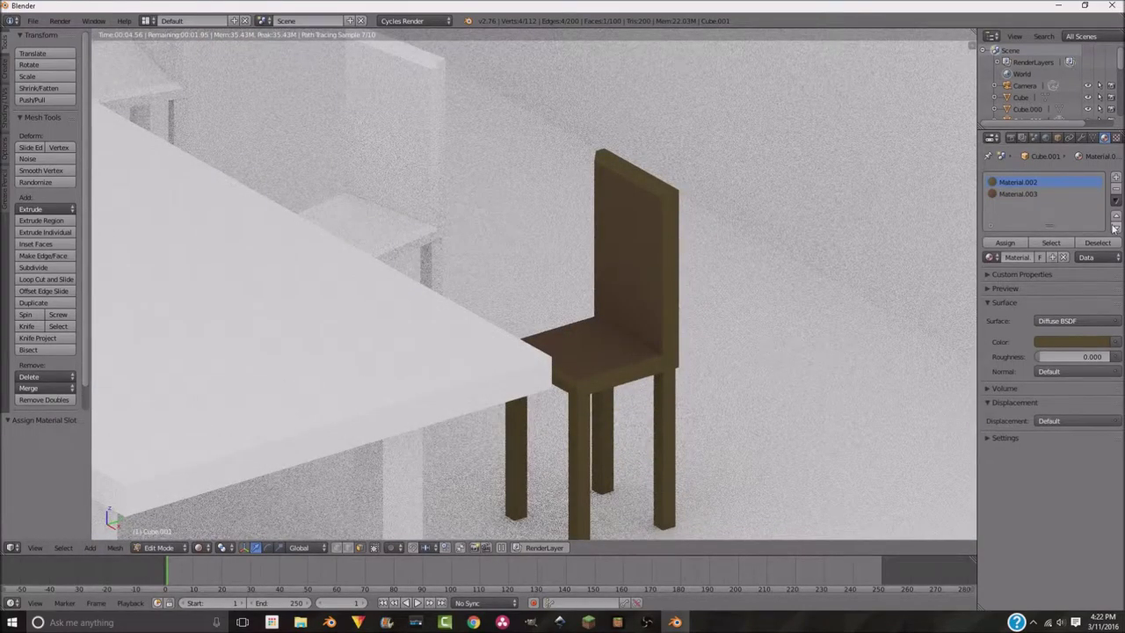
key(shift+z)
Select the other chair, apply Material.003 from the existing materials, and return to solid shading.
key(Tab)
right_click(448, 224)
key(Tab)
click(1005, 215)
key(shift+z)
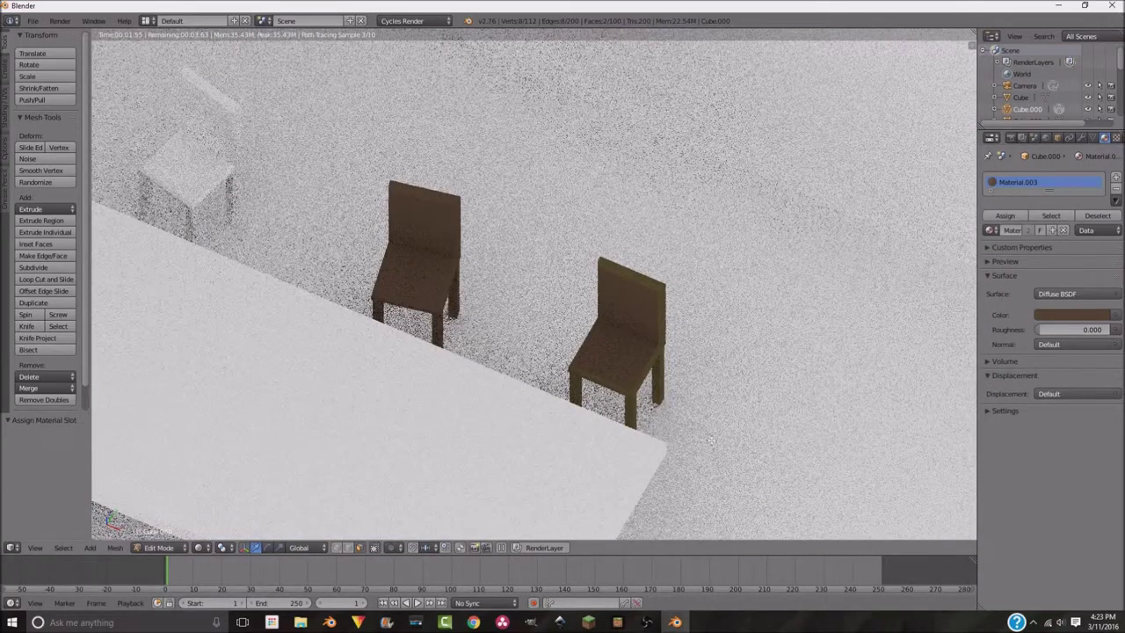
key(shift+z)
click(990, 230)
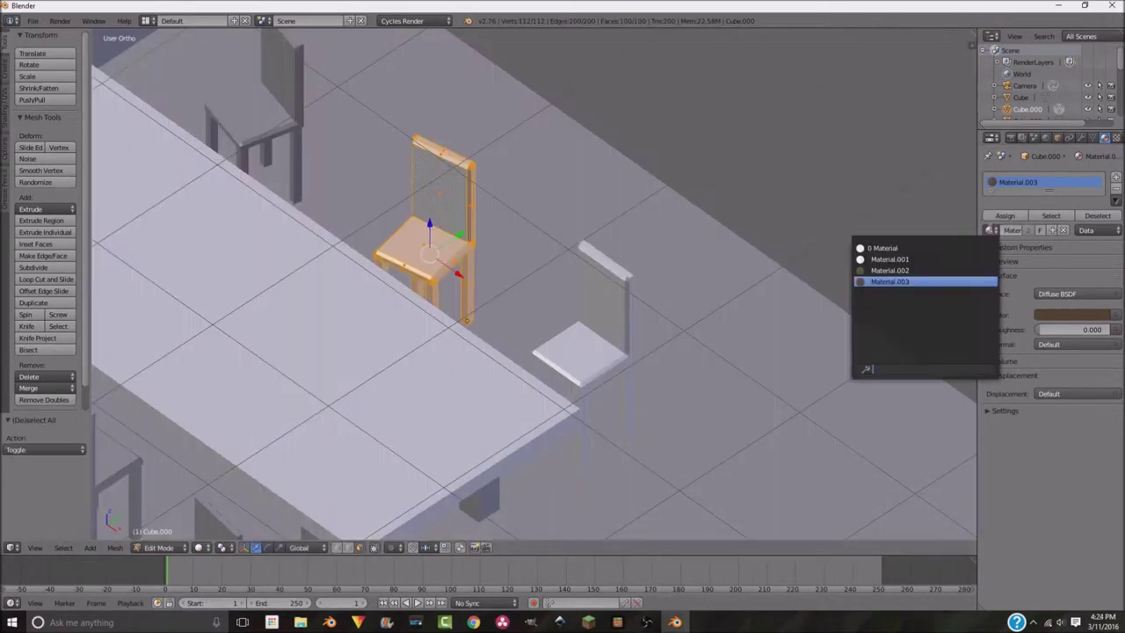
click(890, 281)
click(990, 229)
click(889, 282)
click(198, 548)
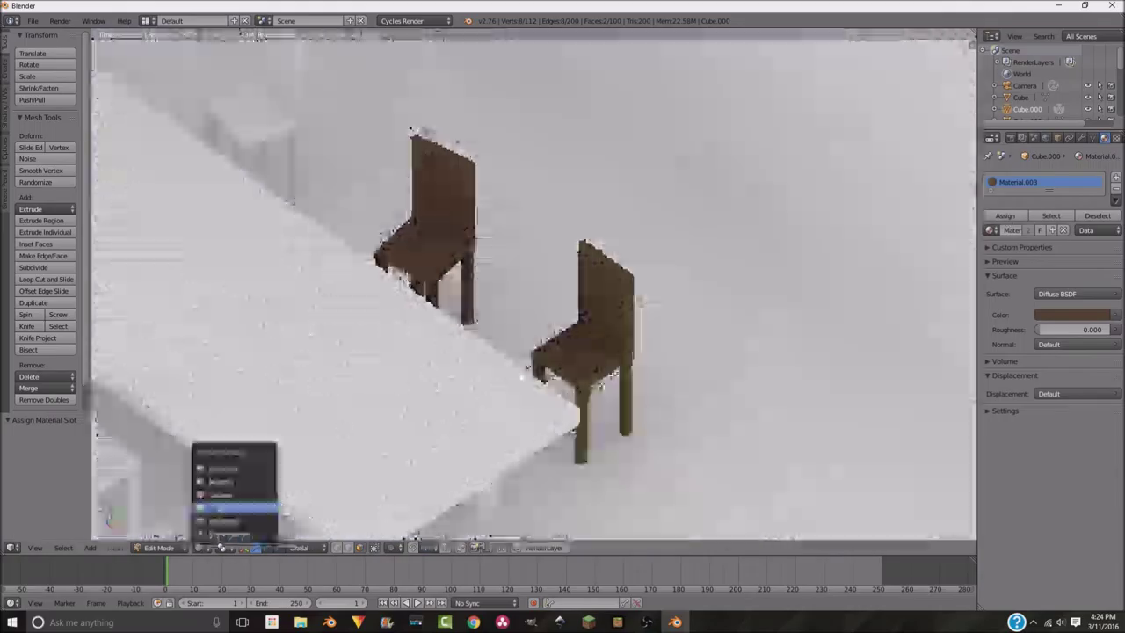
click(230, 499)
Assign the brown material to all faces of another chair and preview it rendered.
right_click(589, 351)
key(Tab)
key(a)
click(1006, 246)
key(Tab)
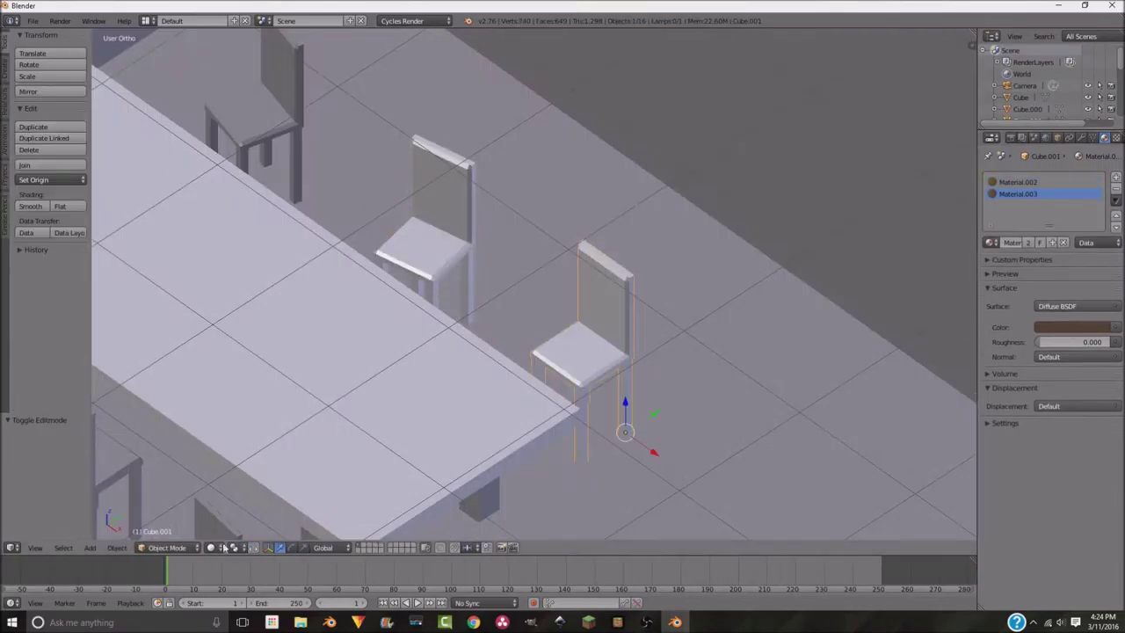
key(shift+z)
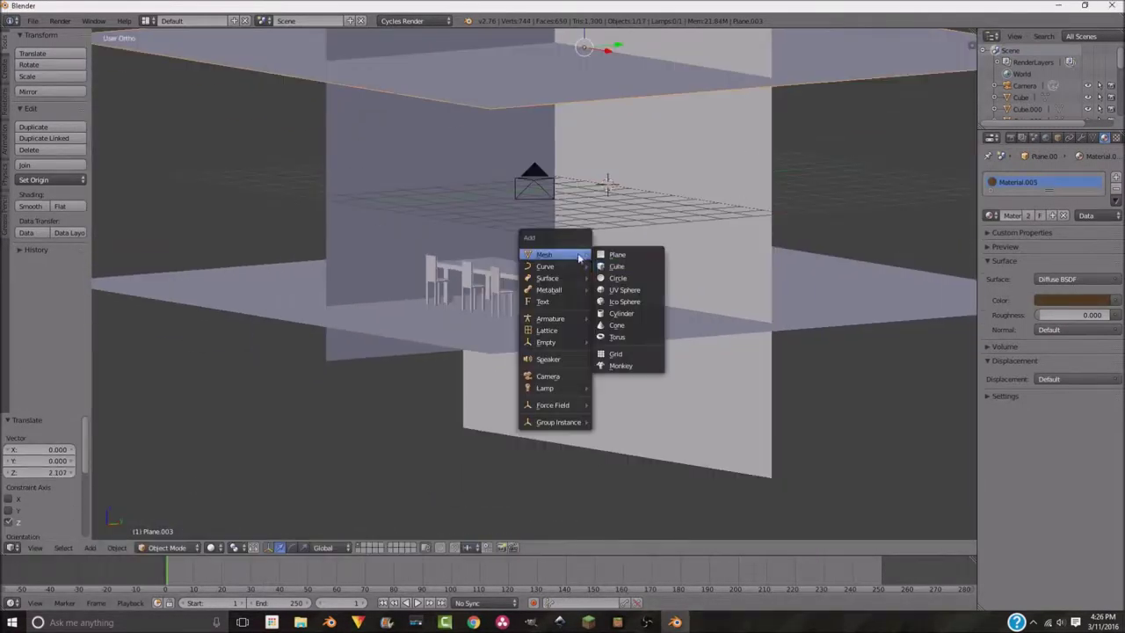
Shrink a cube, stretch it along Z into a pillar, then delete it.
key(s)
click(526, 194)
key(s)
key(z)
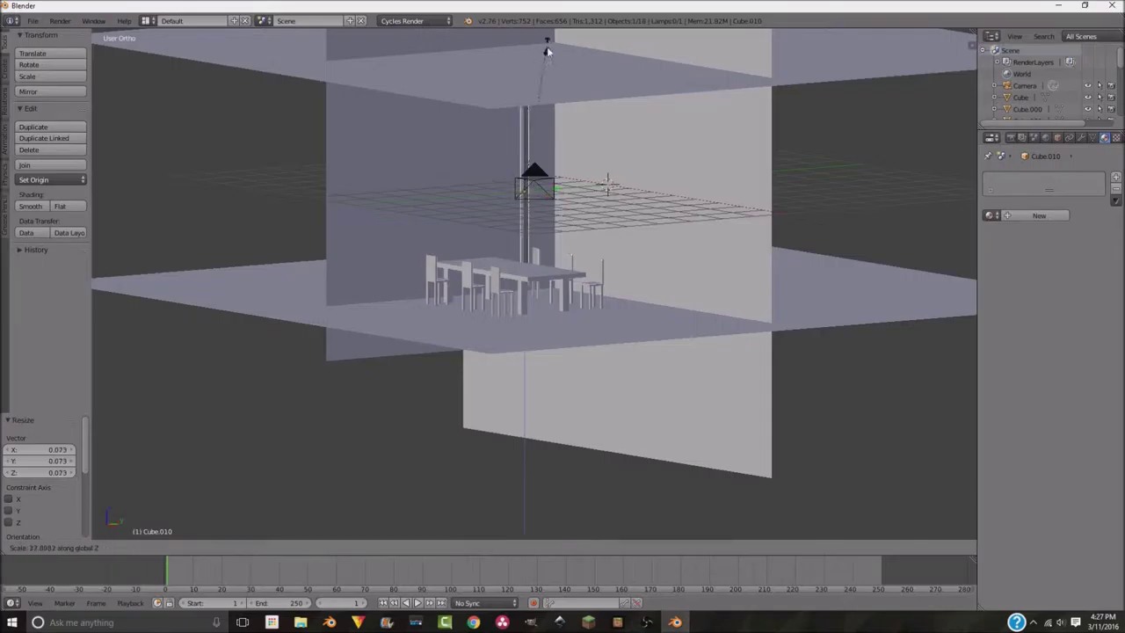
key(Delete)
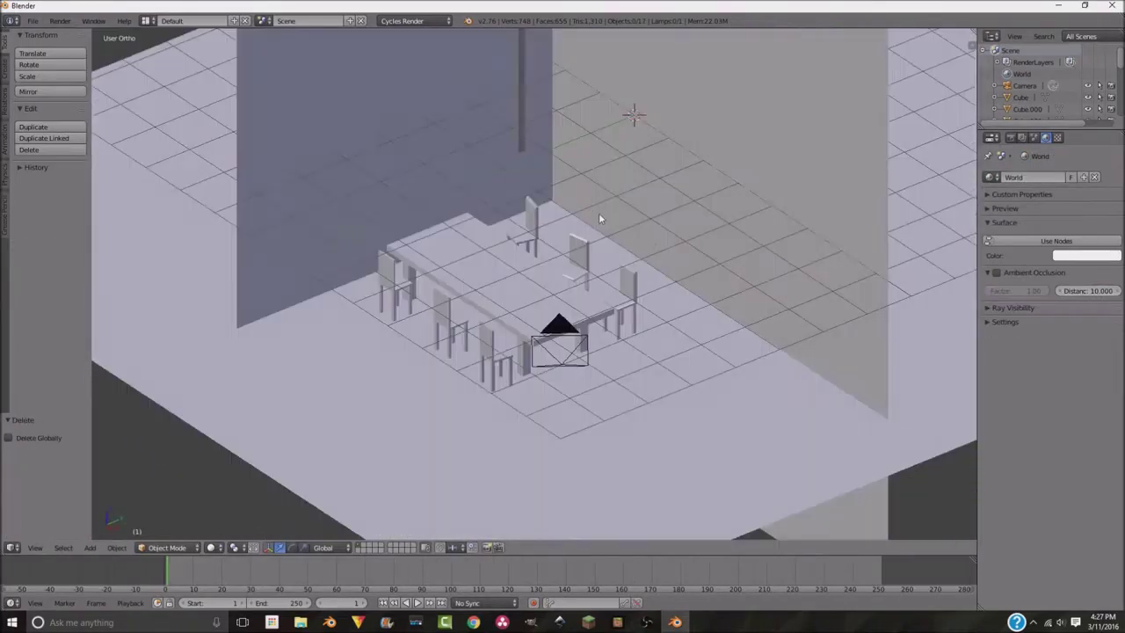
Preview the room through the scene camera with rendered shading, then return to solid.
key(KP_0)
key(shift+z)
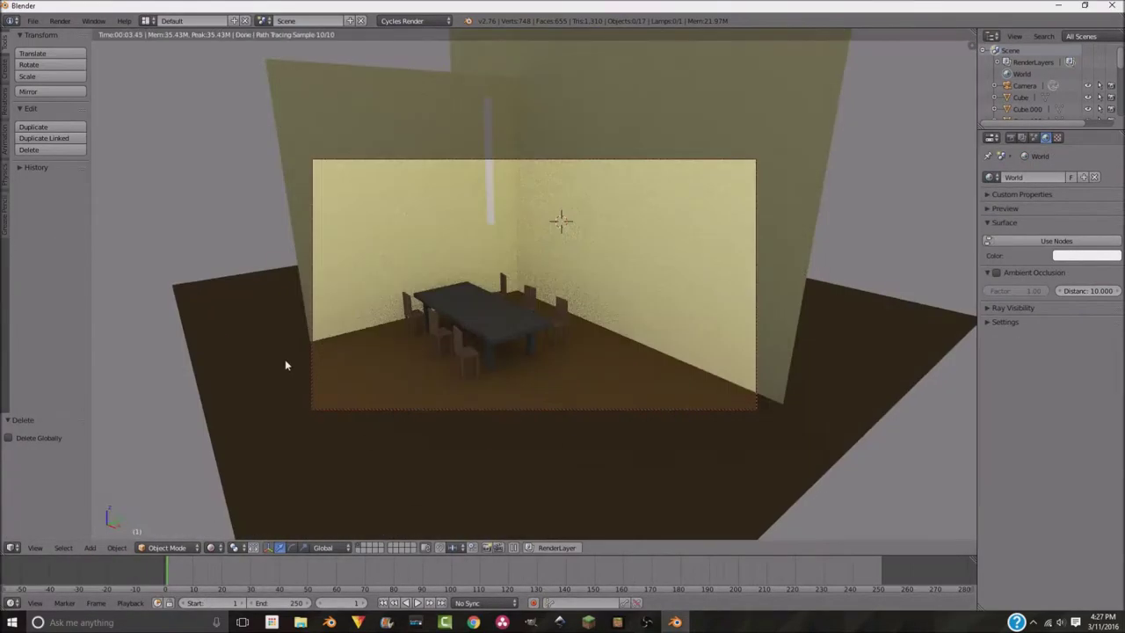
key(shift+z)
key(shift+a)
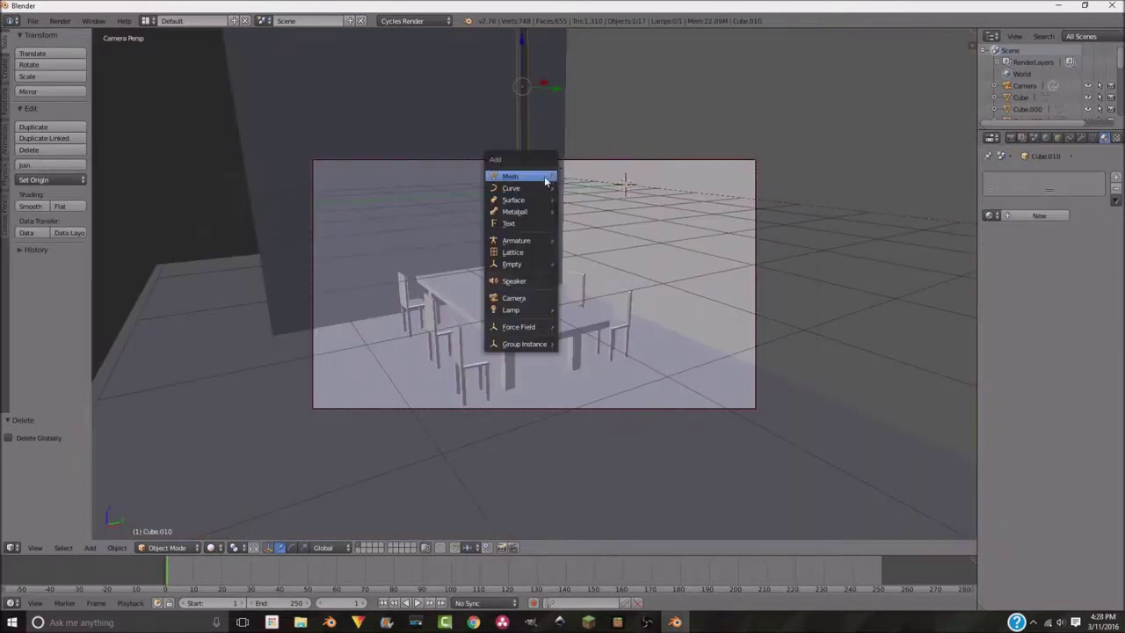
Add a cube above the table and scale it into a thin bar.
click(573, 184)
key(s)
click(538, 189)
key(s)
click(518, 134)
middle_drag(517, 134, 523, 148)
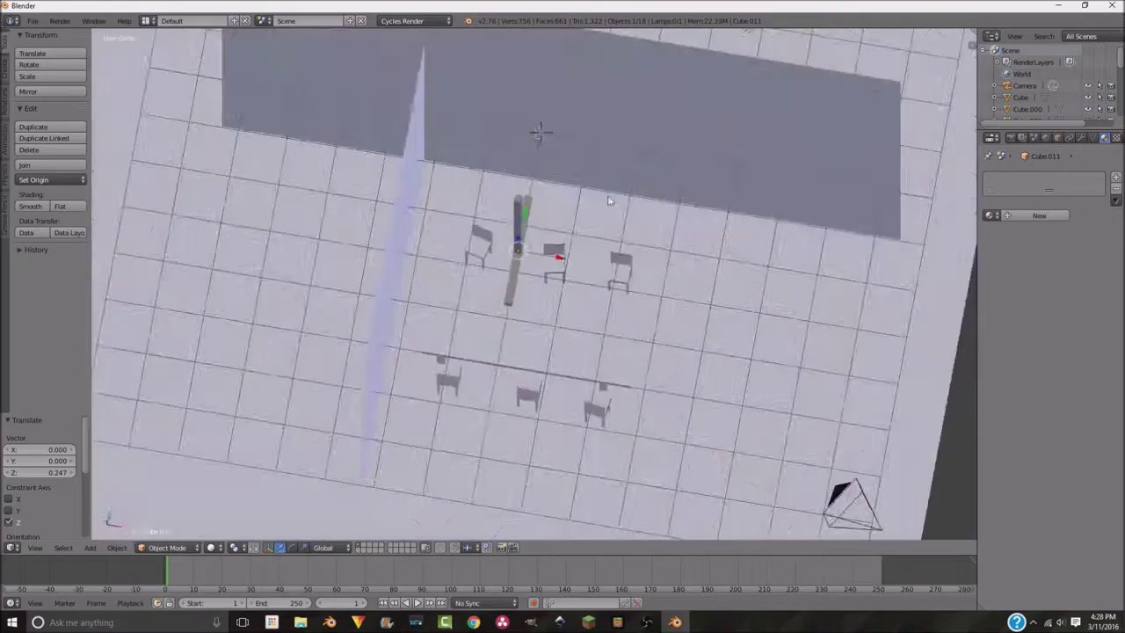
Duplicate the bar in place and rotate the copy -90° on Z to form a cross.
key(shift+d)
right_click(582, 195)
key(KP_7)
key(r)
click(538, 253)
key(KP_0)
middle_drag(609, 297, 521, 165)
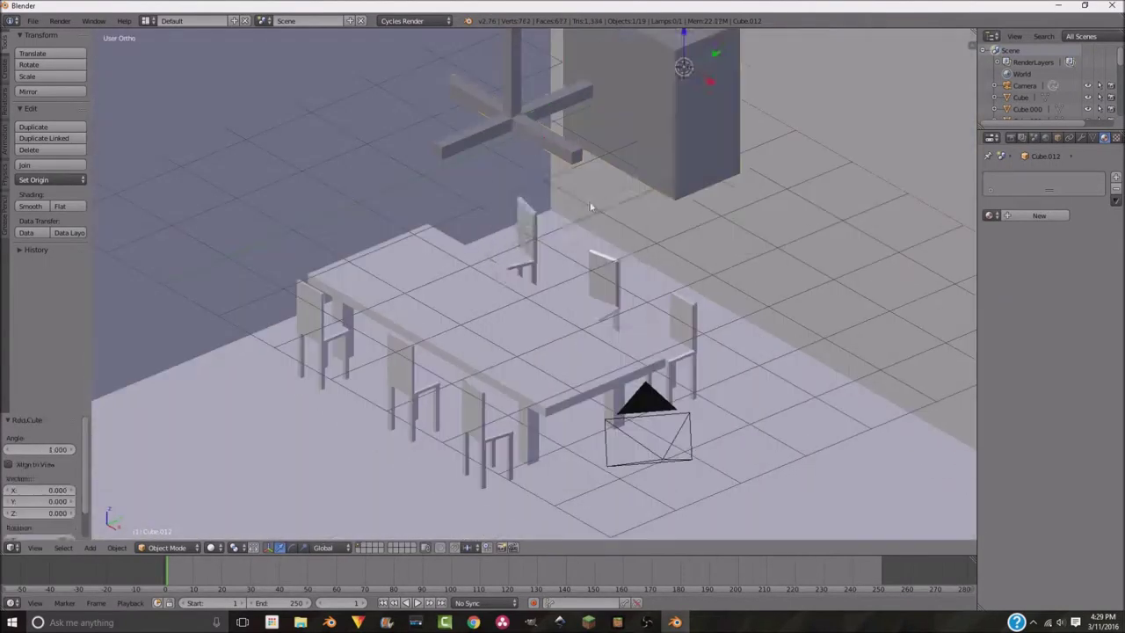
Duplicate a fixture piece and slide the copy along the X axis.
key(shift+d)
key(x)
click(541, 106)
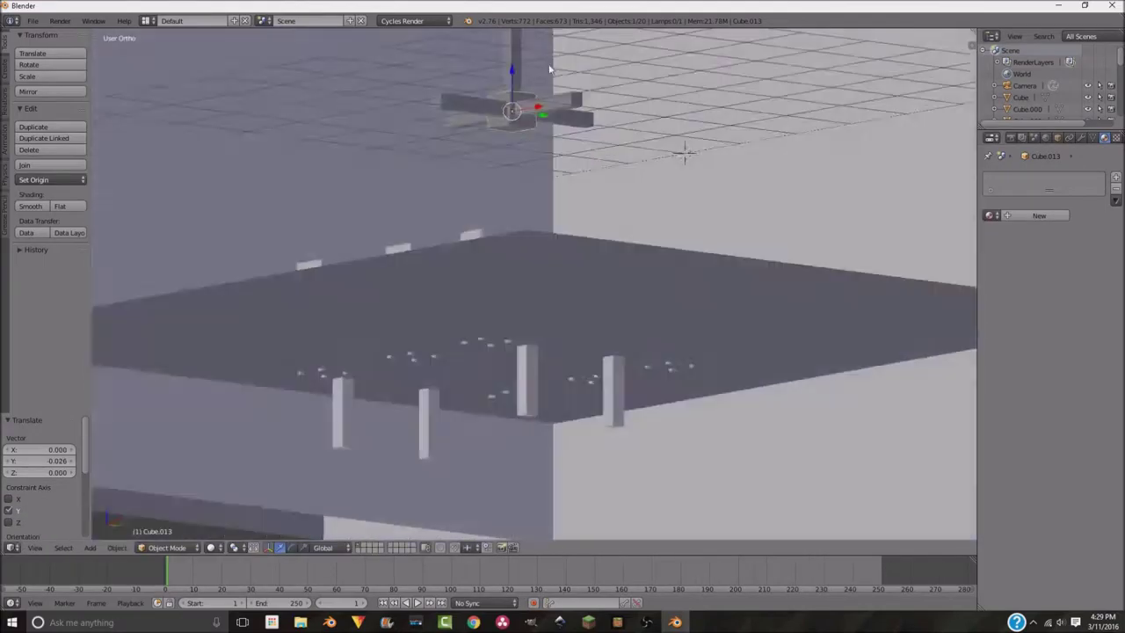
middle_drag(541, 107, 589, 110)
Add resized cube copies at the ends of the cross arms as lamp blocks.
key(shift+d)
key(s)
click(605, 127)
key(KP_7)
key(shift+d)
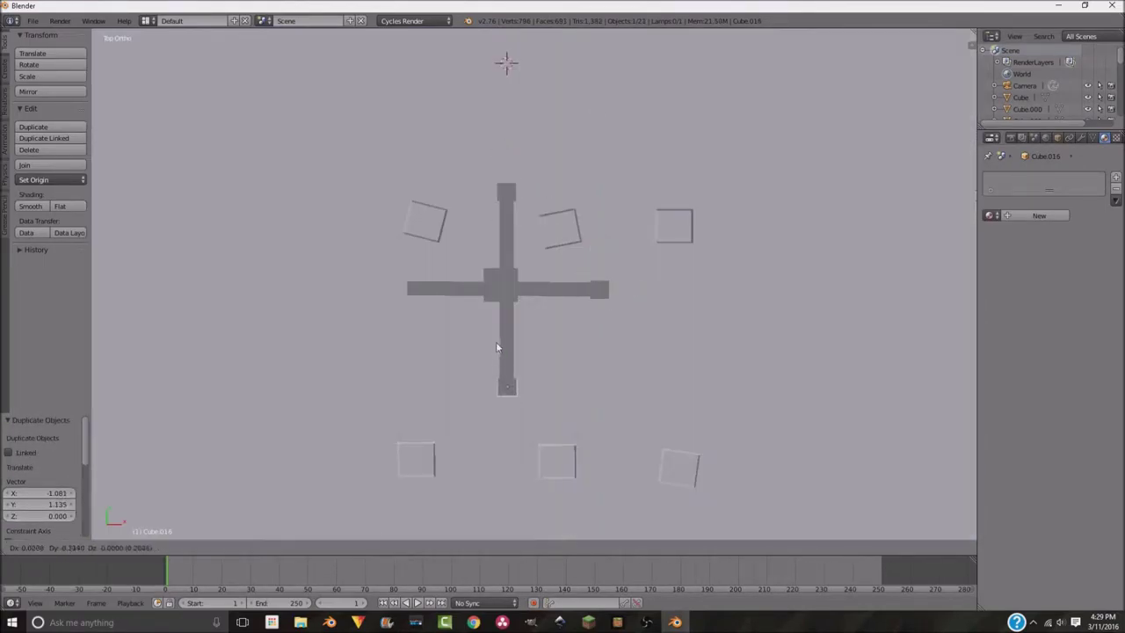